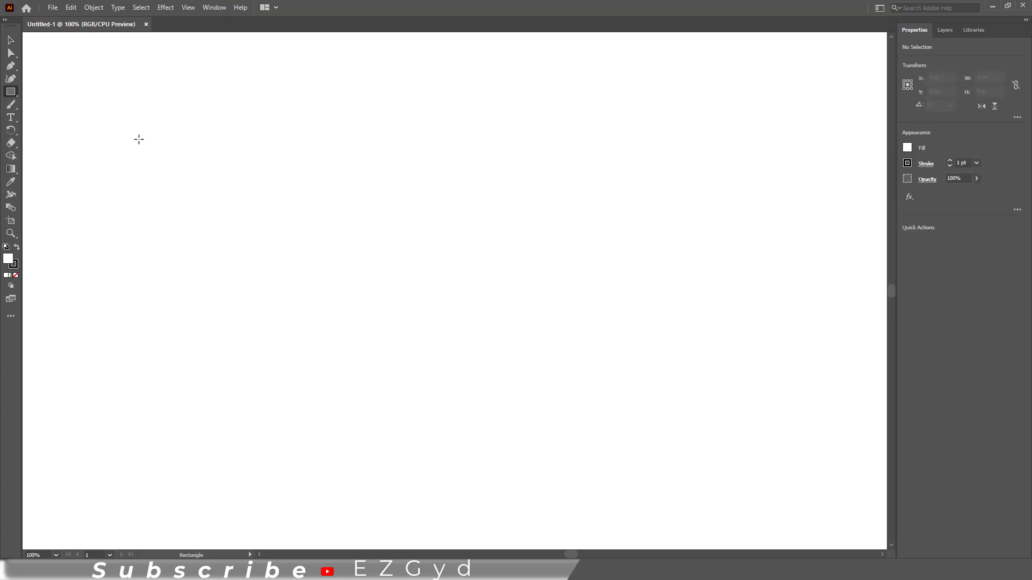
# Draw a wide rectangle and a taller overlapping one, and fill the wide one magenta.
pyautogui.moveTo(134, 135); pyautogui.dragTo(375, 275)
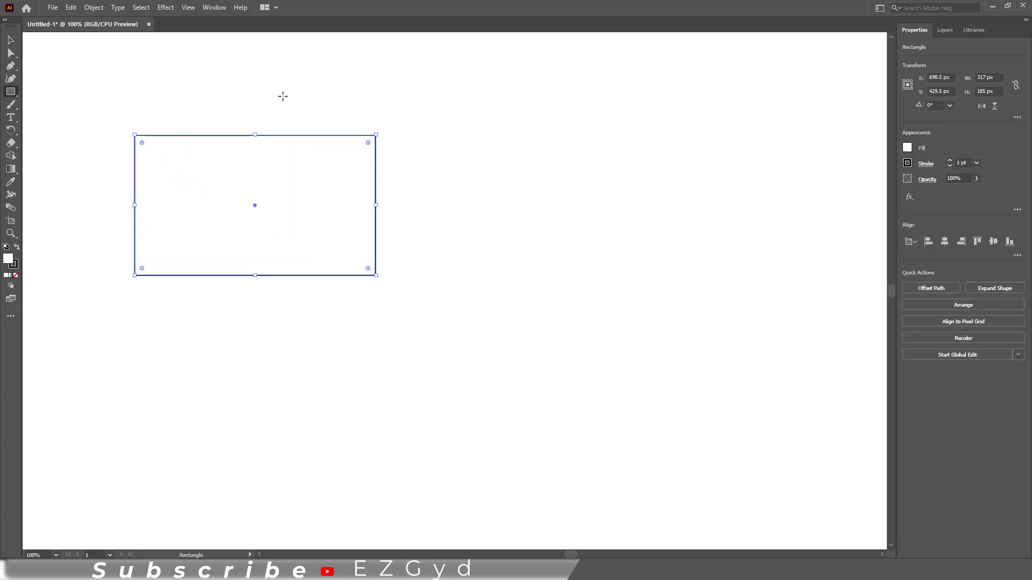
pyautogui.moveTo(279, 84); pyautogui.dragTo(505, 382)
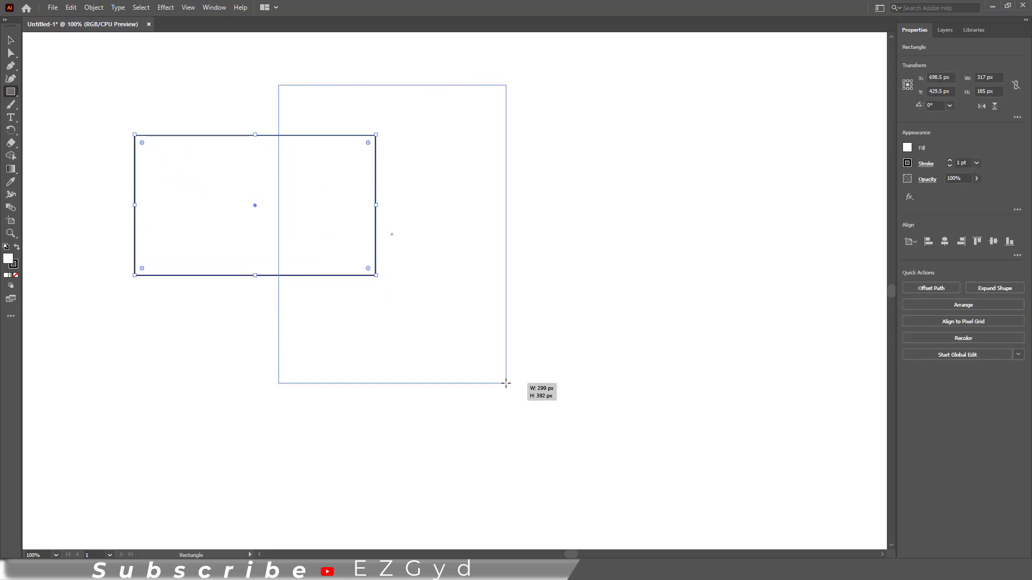
pyautogui.click(10, 40)
pyautogui.click(226, 175)
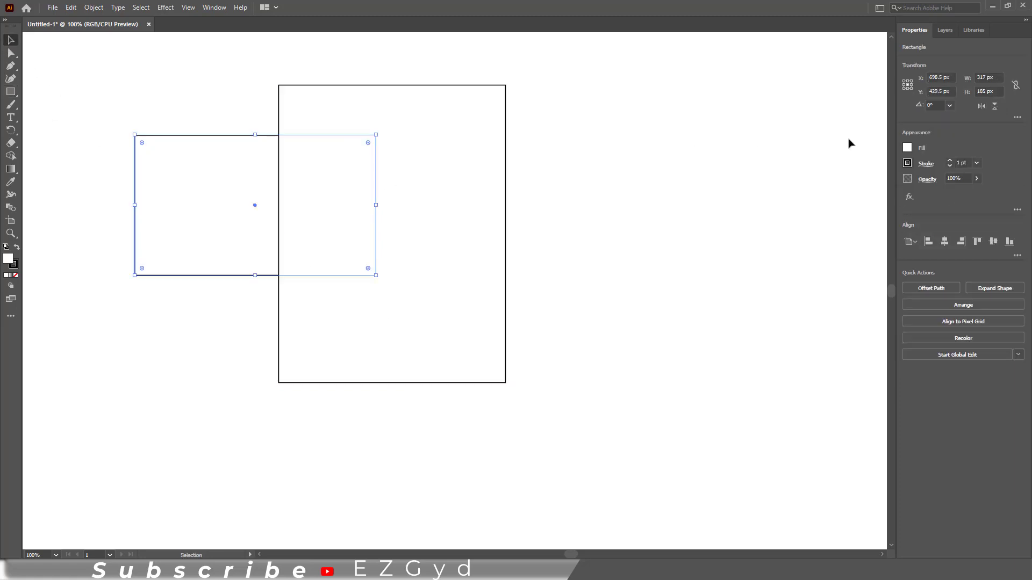
pyautogui.click(907, 147)
pyautogui.click(857, 186)
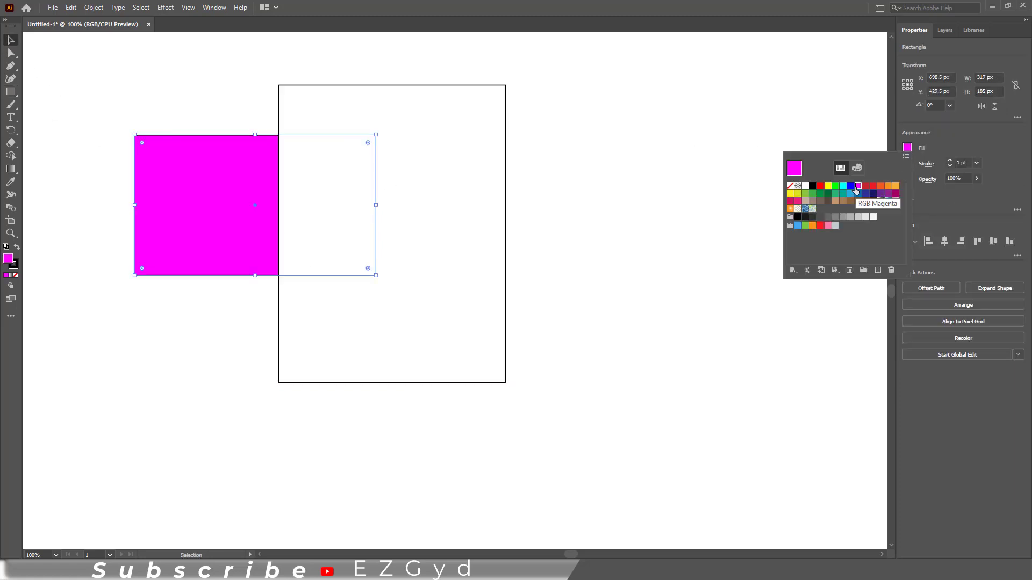
pyautogui.click(517, 182)
# Fill the tall rectangle red-orange from the swatches, then deselect everything.
pyautogui.click(442, 190)
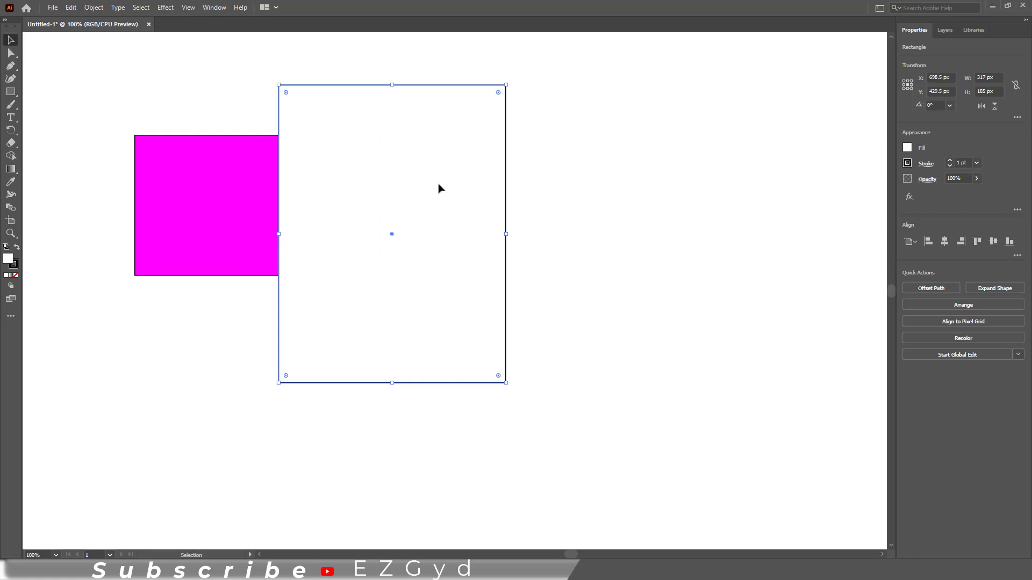
pyautogui.click(907, 147)
pyautogui.click(878, 186)
pyautogui.click(621, 194)
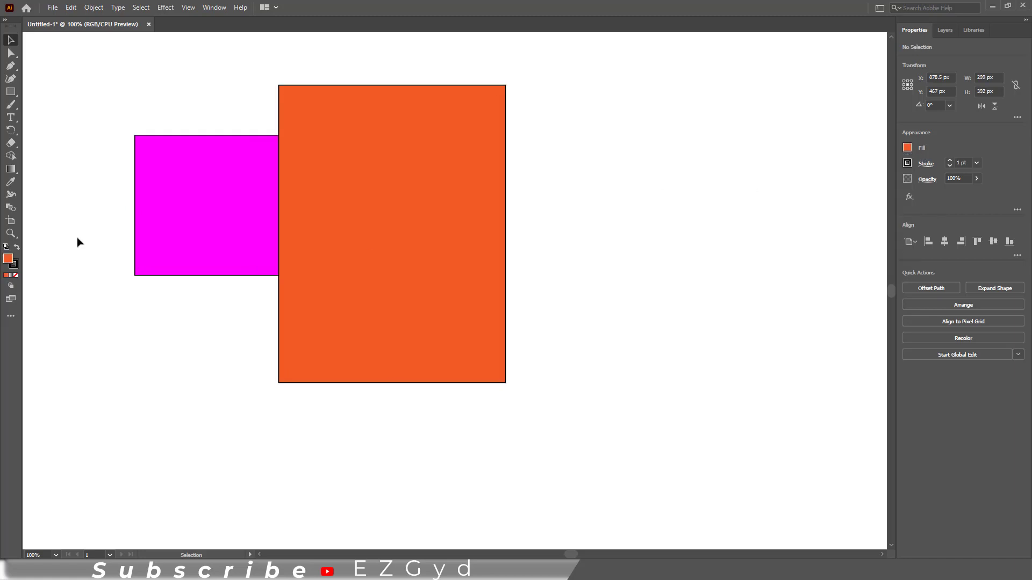
pyautogui.click(571, 234)
# Apply the Summer gradient preset to the magenta rectangle, then clear the selection.
pyautogui.click(210, 189)
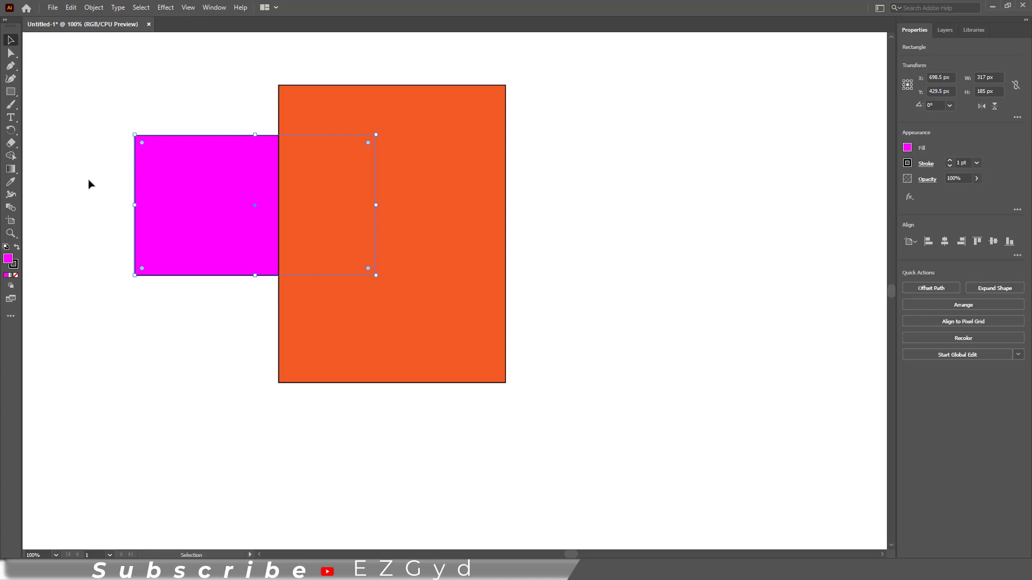
pyautogui.click(12, 169)
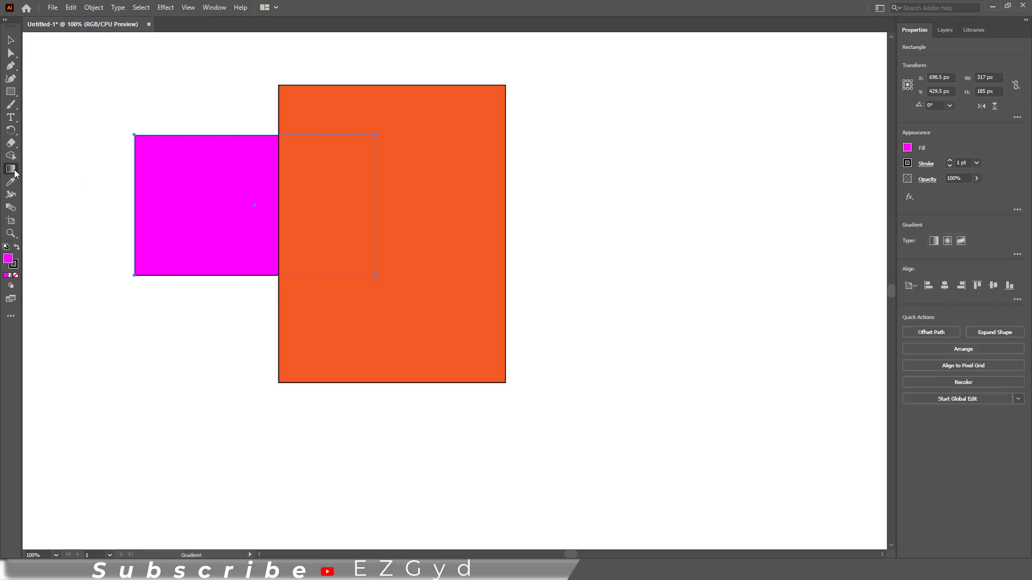
pyautogui.doubleClick(11, 169)
pyautogui.click(408, 338)
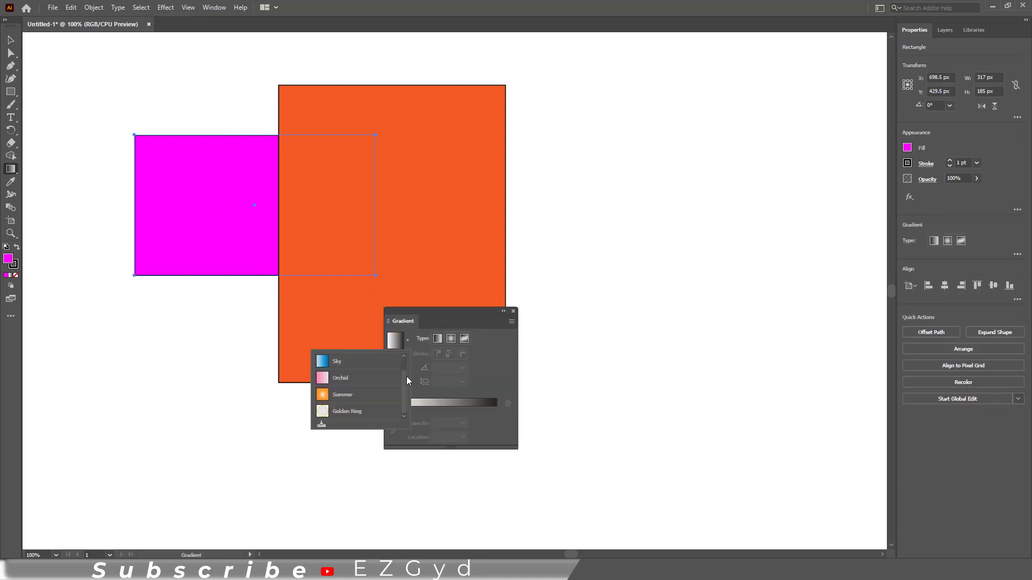
pyautogui.click(360, 391)
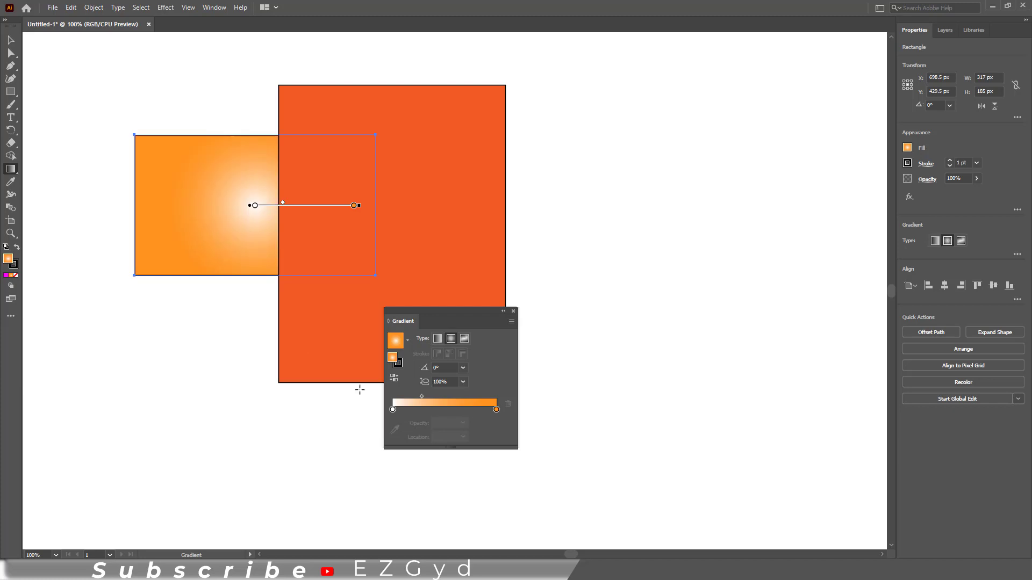
pyautogui.click(513, 311)
pyautogui.press('v')
pyautogui.hotkey('ctrl', 'shift', 'a')
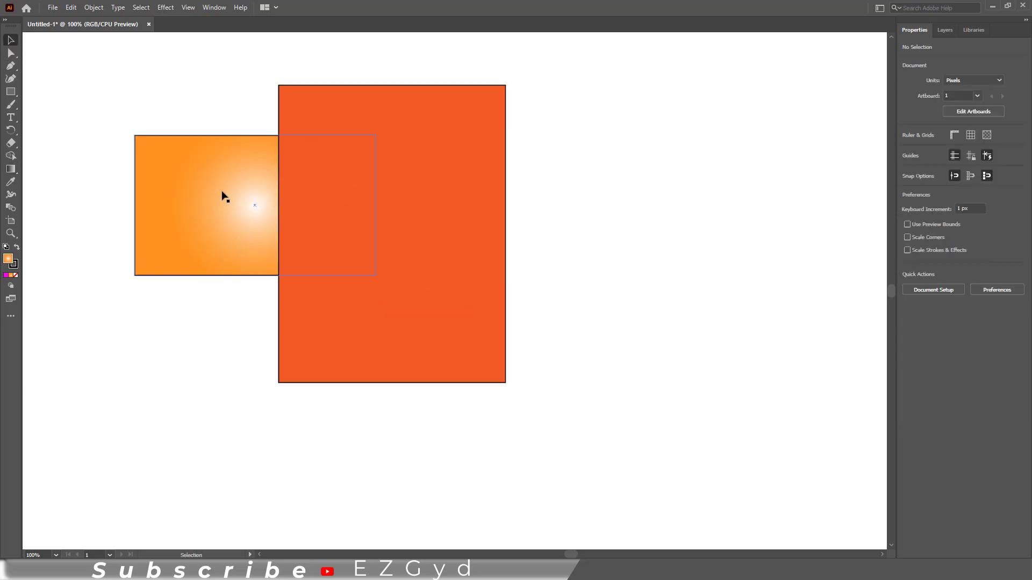
# Widen the rectangle's radial gradient spread by dragging its end stop outward.
pyautogui.click(223, 205)
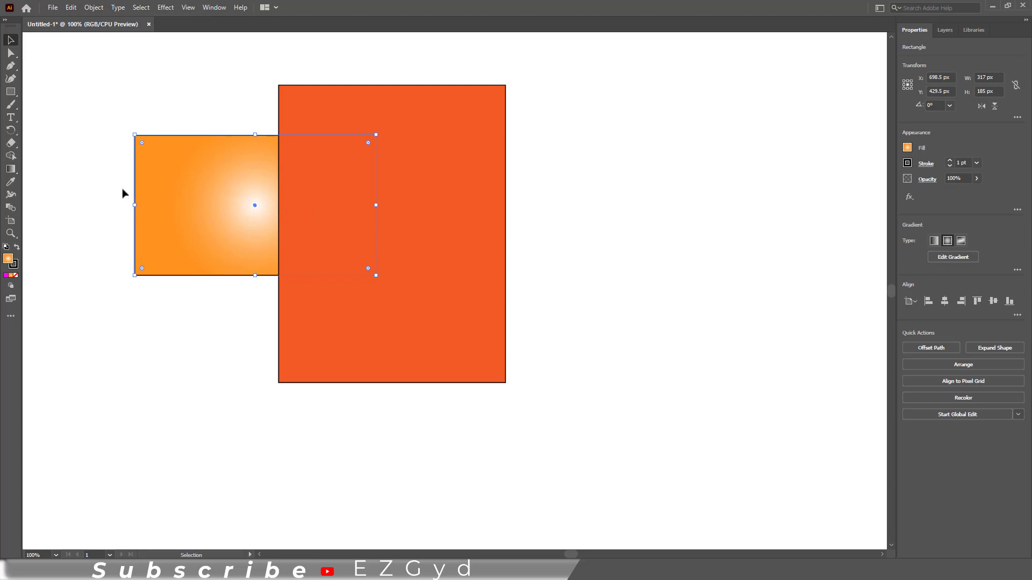
pyautogui.click(11, 169)
pyautogui.click(355, 206)
pyautogui.moveTo(354, 208)
pyautogui.mouseDown()
pyautogui.moveTo(320, 207)
pyautogui.moveTo(396, 219)
pyautogui.mouseUp()
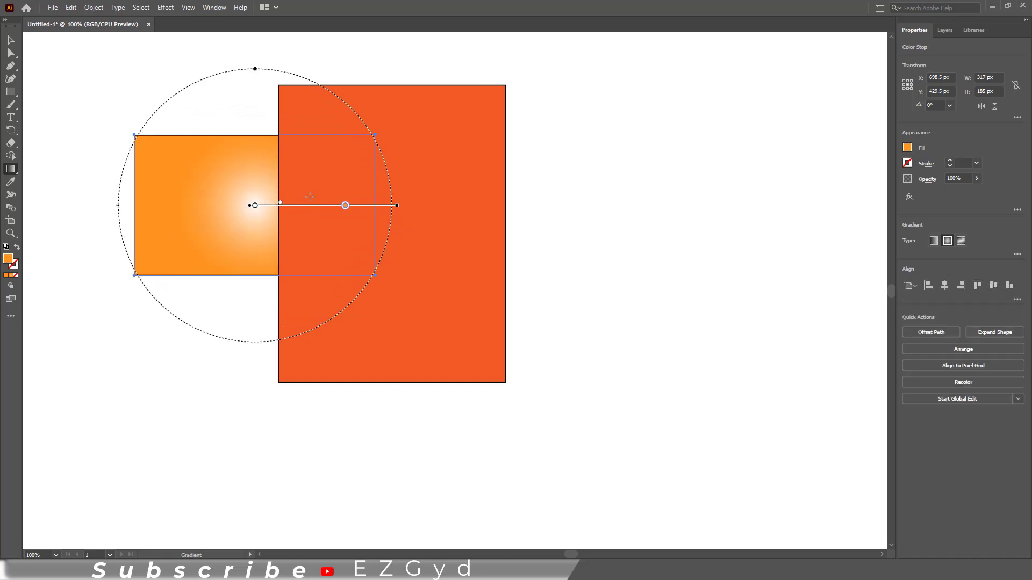
pyautogui.click(10, 39)
pyautogui.click(92, 190)
# Isolate the gradient rectangle and tighten its radial gradient into a small white glow.
pyautogui.doubleClick(226, 199)
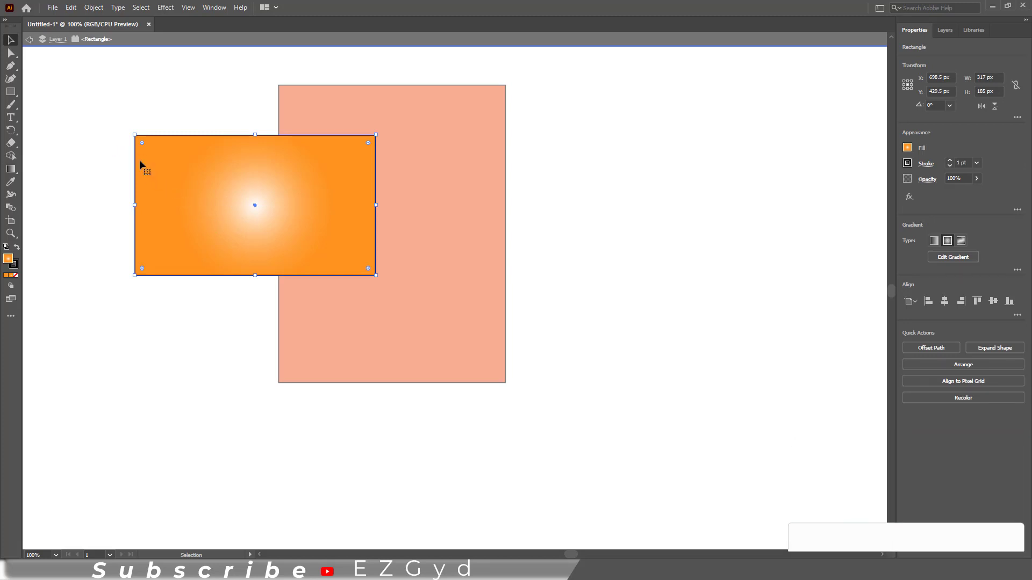
pyautogui.click(10, 169)
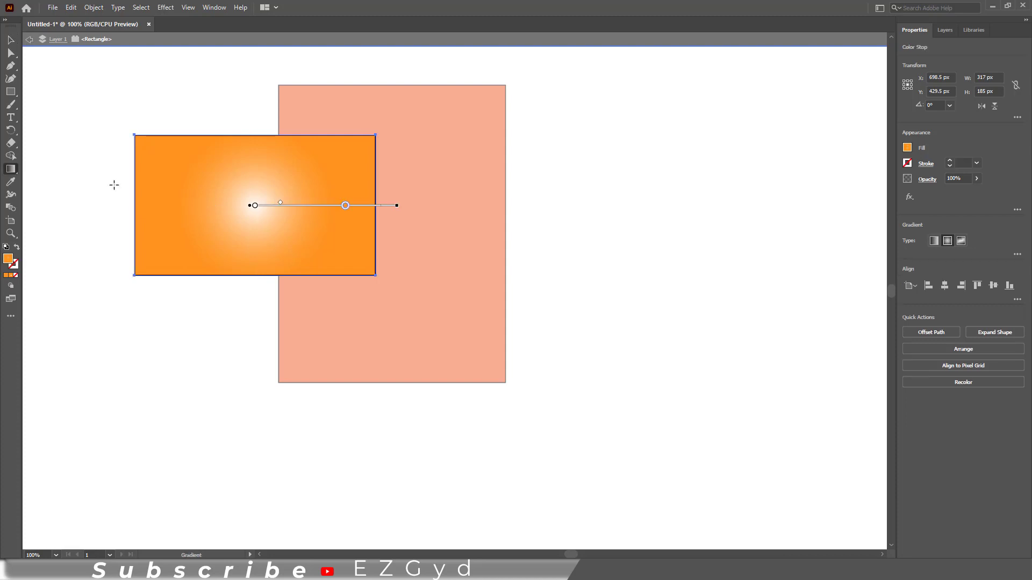
pyautogui.moveTo(397, 206); pyautogui.dragTo(493, 206)
pyautogui.moveTo(408, 205); pyautogui.dragTo(291, 203)
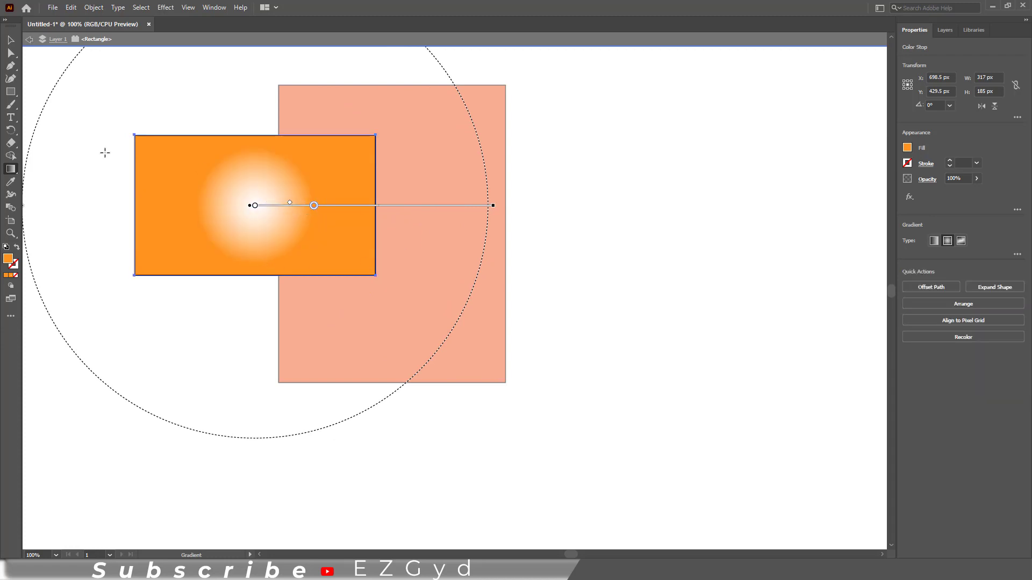
# Nudge the gradient rectangle slightly up and to the left.
pyautogui.click(10, 39)
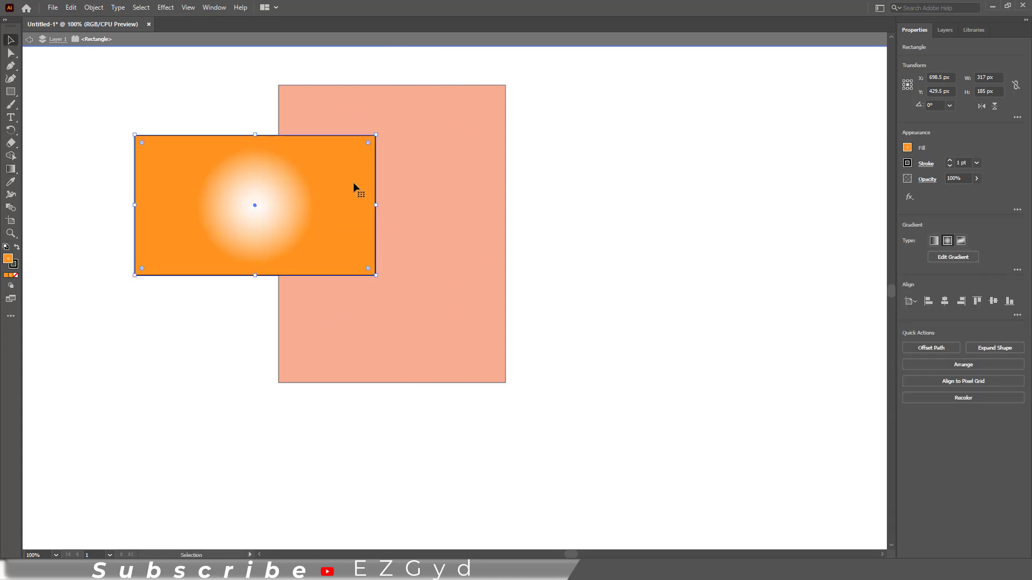
pyautogui.click(448, 183)
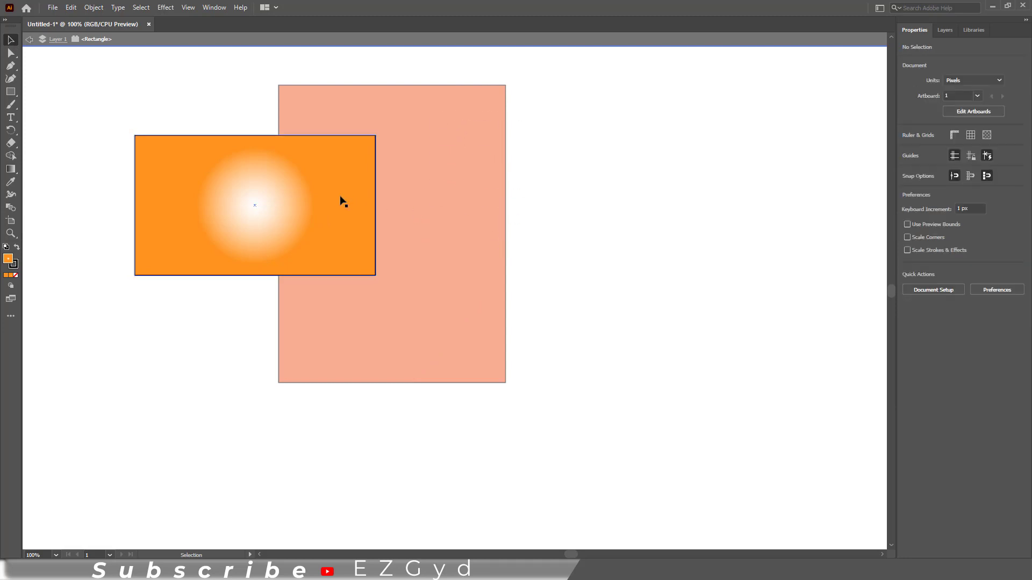
pyautogui.moveTo(332, 209); pyautogui.dragTo(327, 202)
# Deselect all and exit Isolation Mode by double-clicking empty canvas.
pyautogui.hotkey('ctrl', 'shift', 'a')
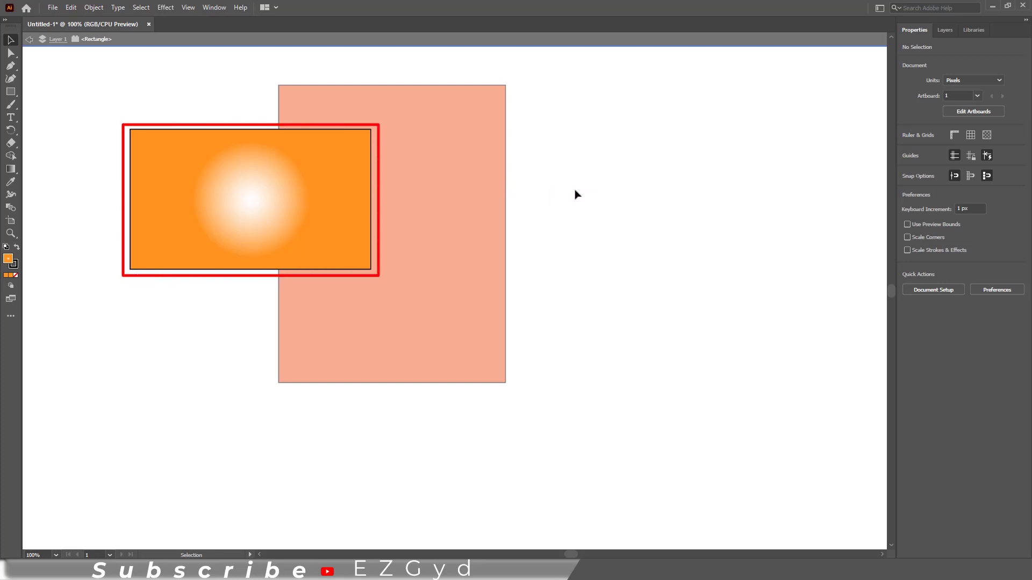
pyautogui.doubleClick(556, 226)
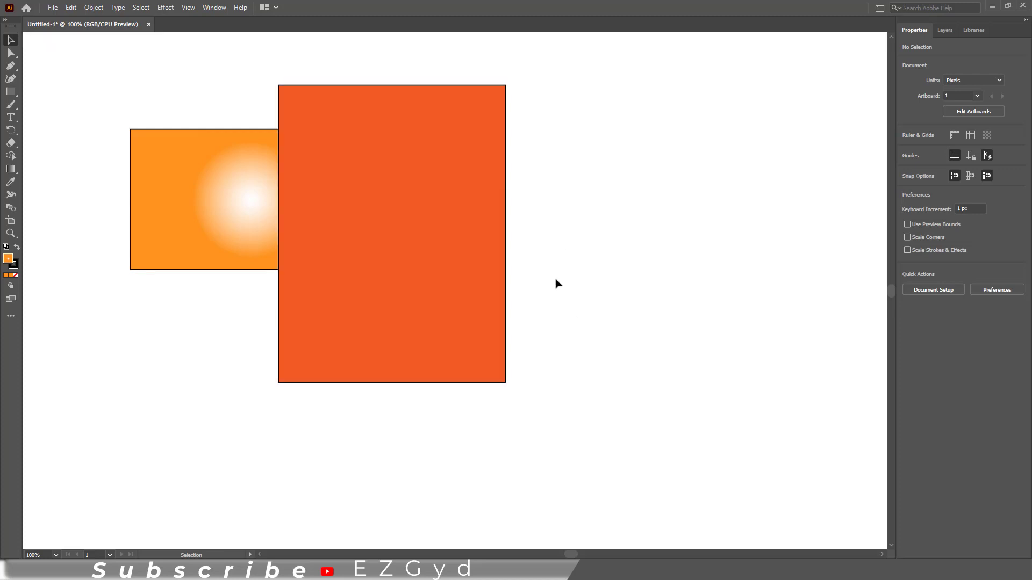
# Undo back into isolation, then choose Exit Isolation Mode from the Layers panel menu.
pyautogui.hotkey('ctrl', 'z')
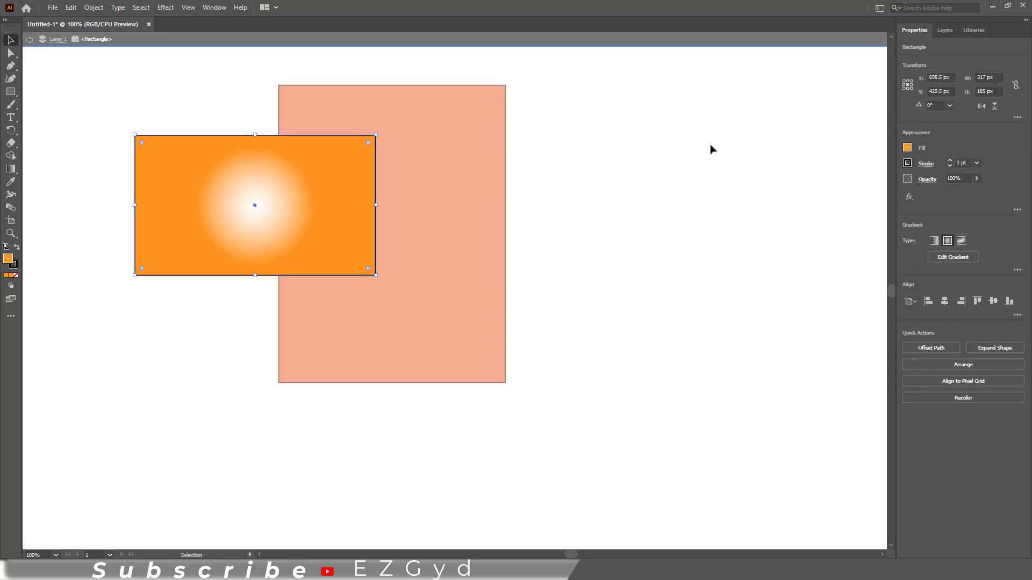
pyautogui.click(947, 33)
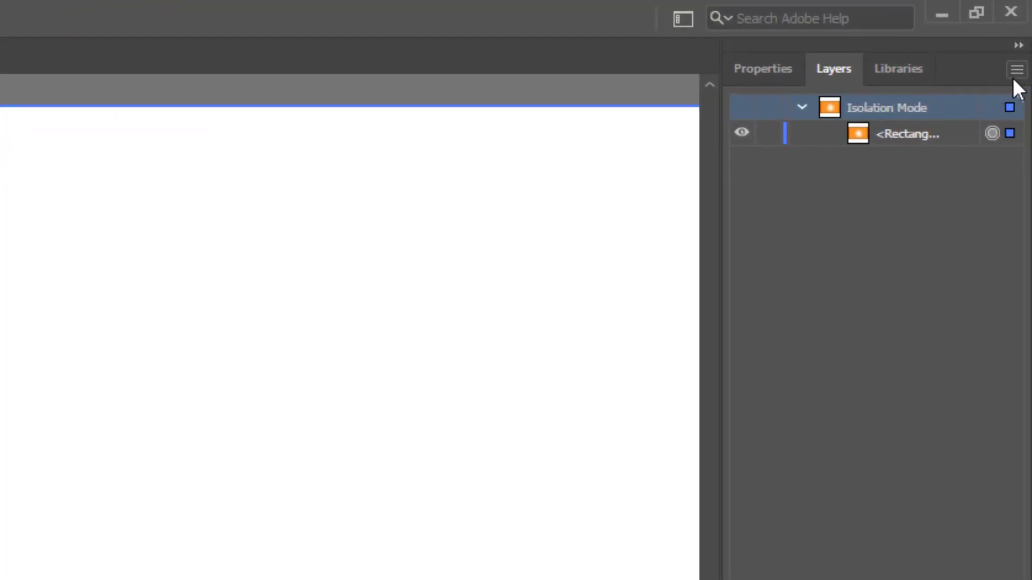
pyautogui.click(1017, 71)
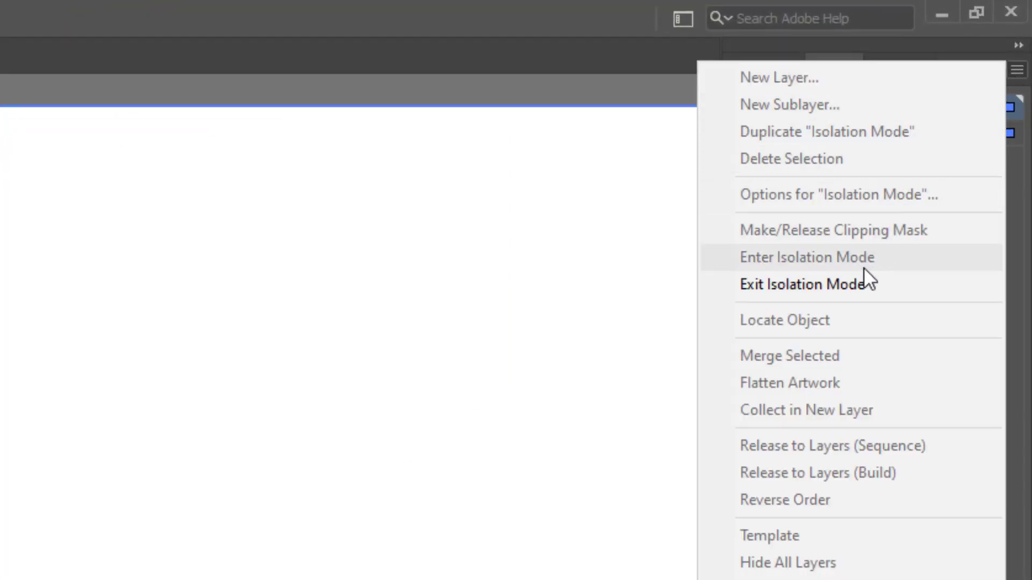
pyautogui.click(822, 286)
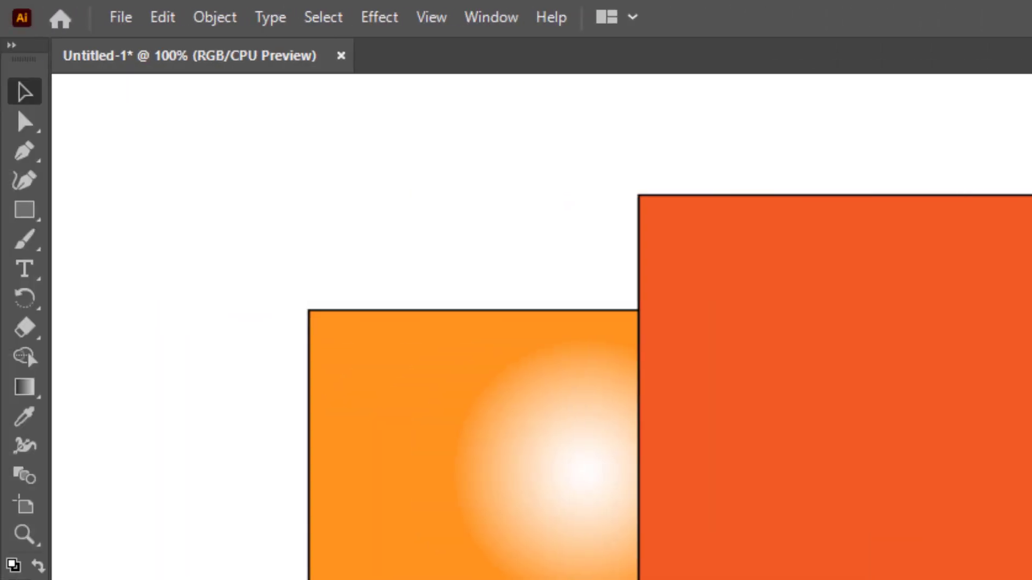
pyautogui.doubleClick(404, 443)
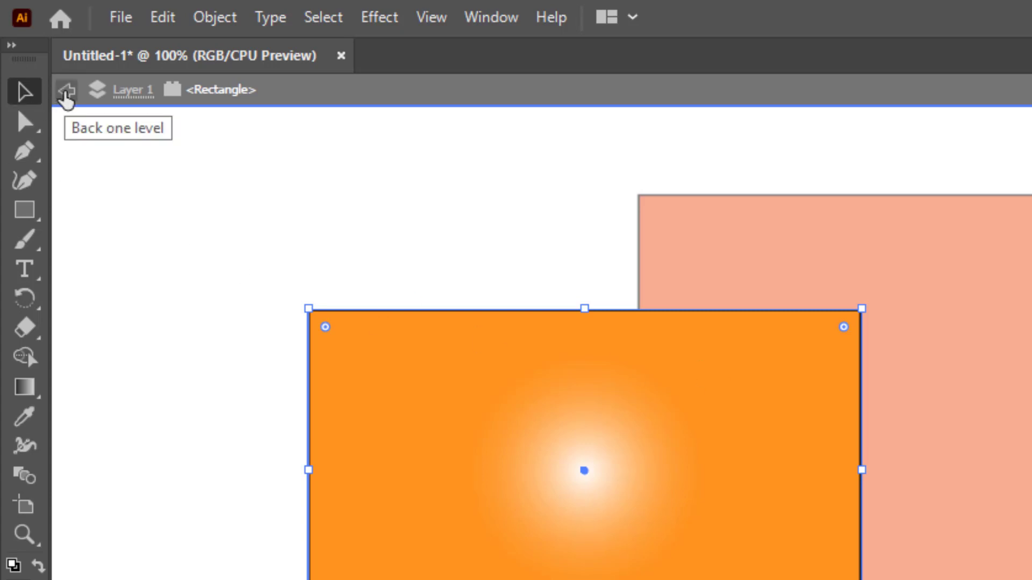
pyautogui.click(66, 94)
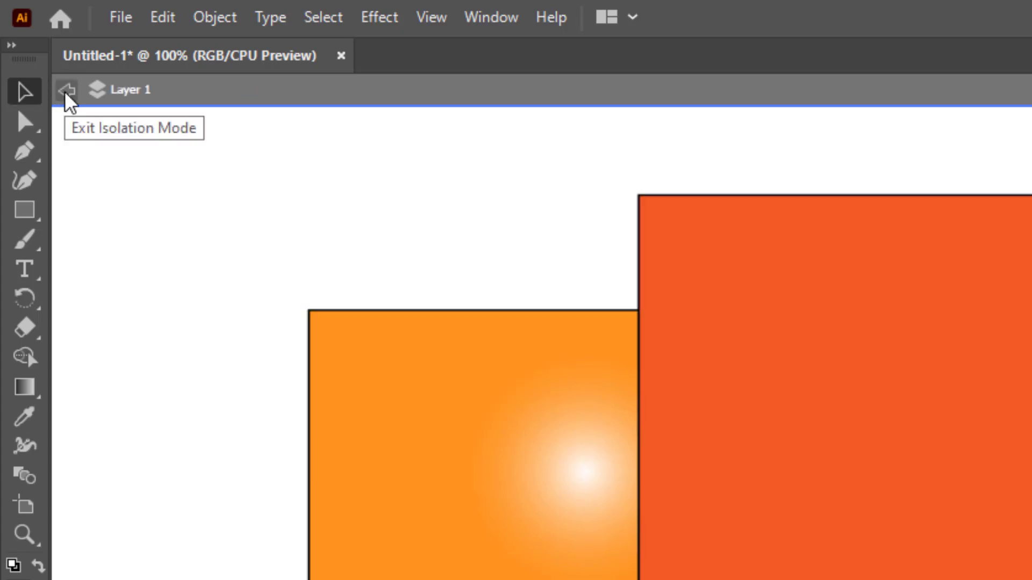
pyautogui.click(69, 96)
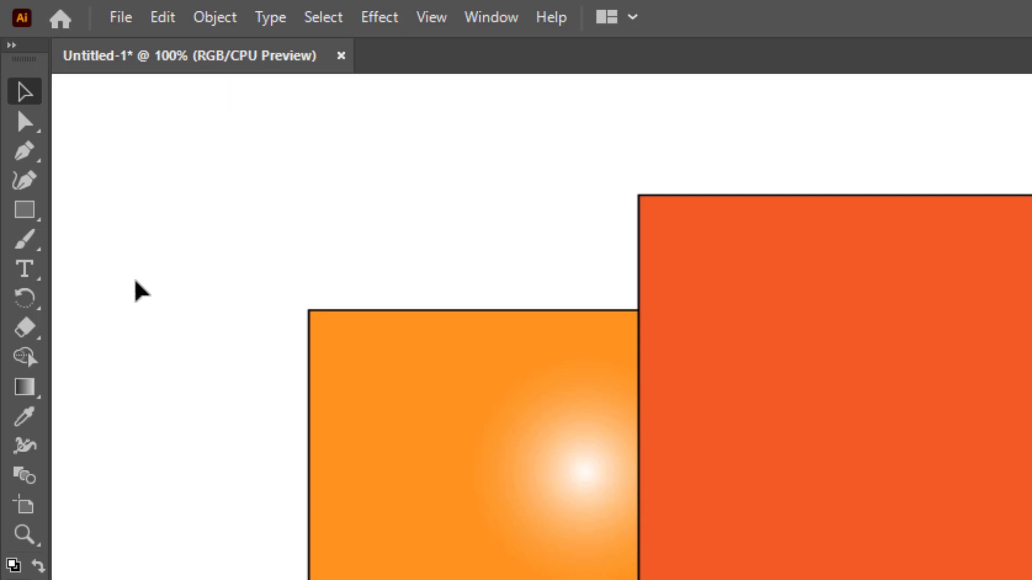
pyautogui.click(467, 495)
pyautogui.press('Escape')
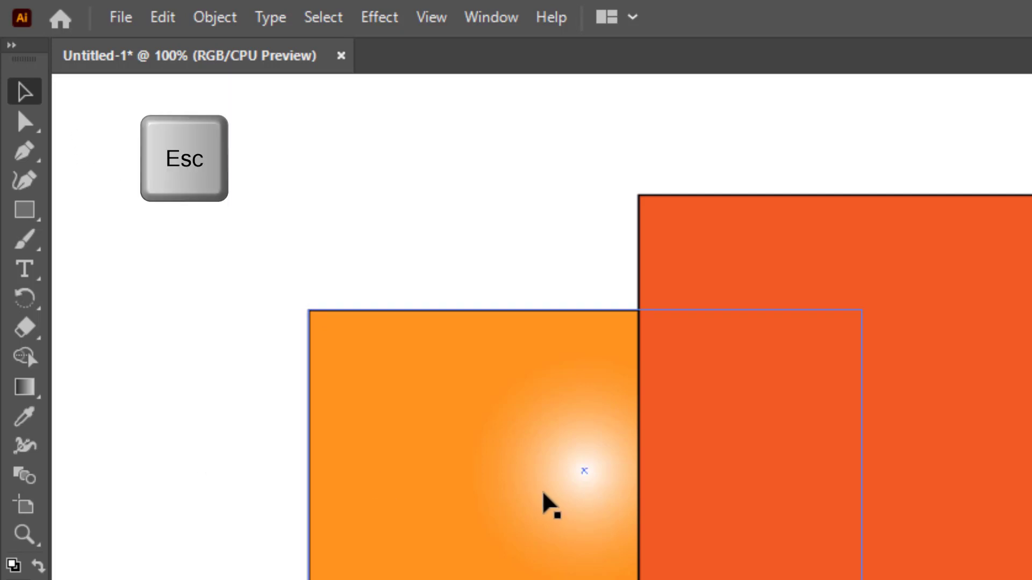
pyautogui.doubleClick(495, 496)
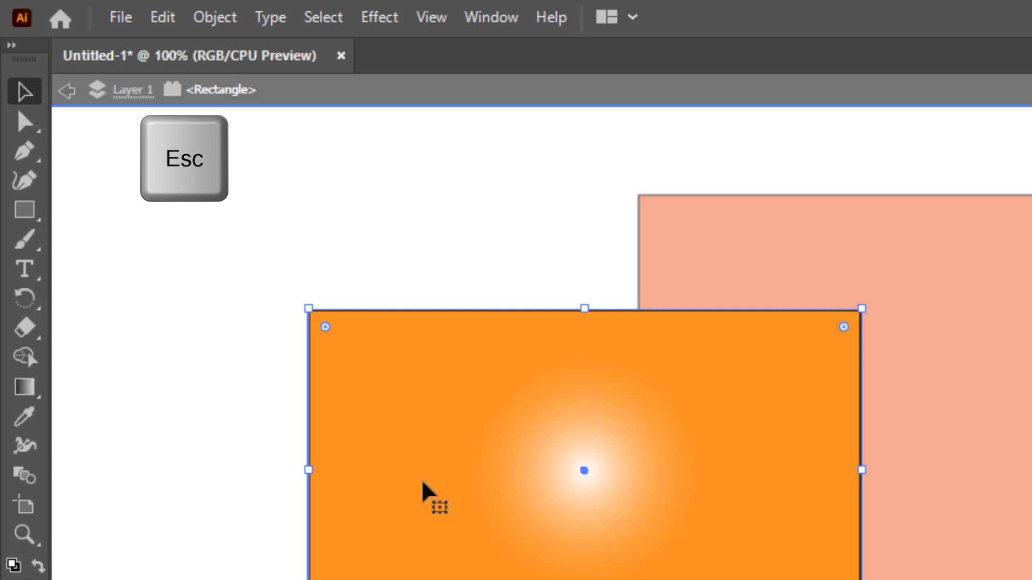
pyautogui.press('Escape')
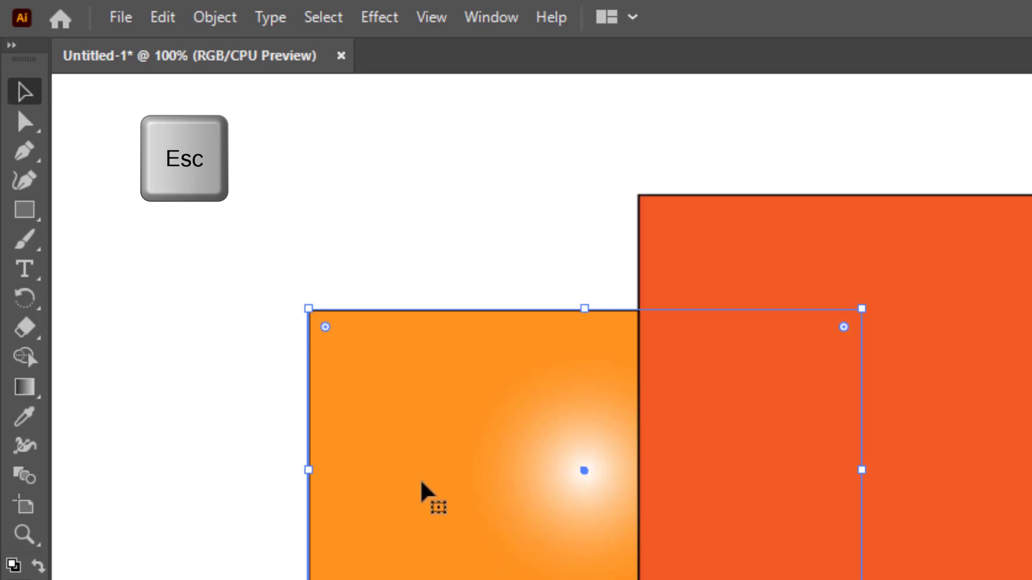
pyautogui.click(266, 532)
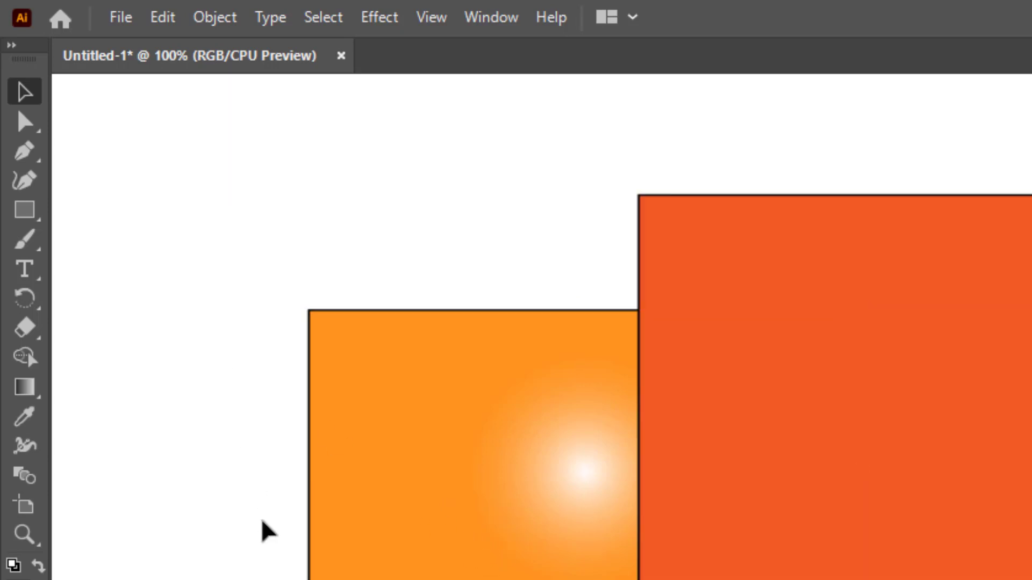